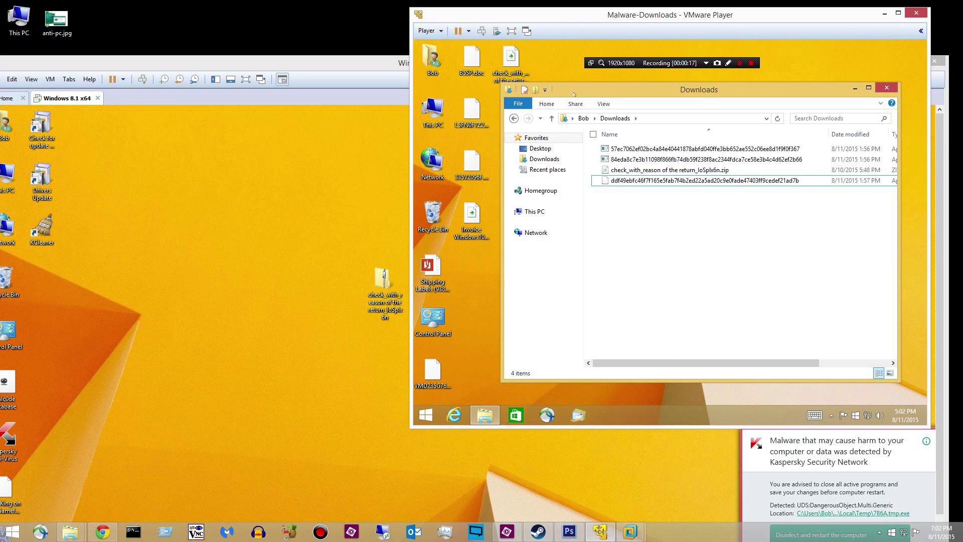
- Close the Player guest's Downloads folder and bring the Windows 8.1 Workstation VM to the front
{"action": "left_click_drag", "start_coordinate": [574, 94], "coordinate": [578, 101]}
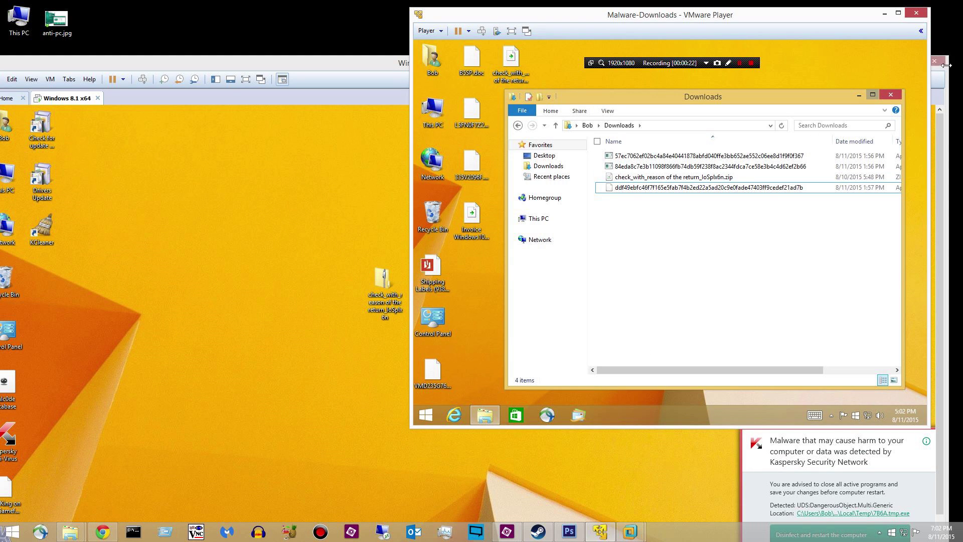
{"action": "left_click", "coordinate": [890, 95]}
{"action": "left_click_drag", "start_coordinate": [329, 66], "coordinate": [320, 28]}
- Maximize Workstation and disinfect the UDS:DangerousObject.Multi.Generic threat with a restart
{"action": "left_click_drag", "start_coordinate": [233, 28], "coordinate": [234, 1]}
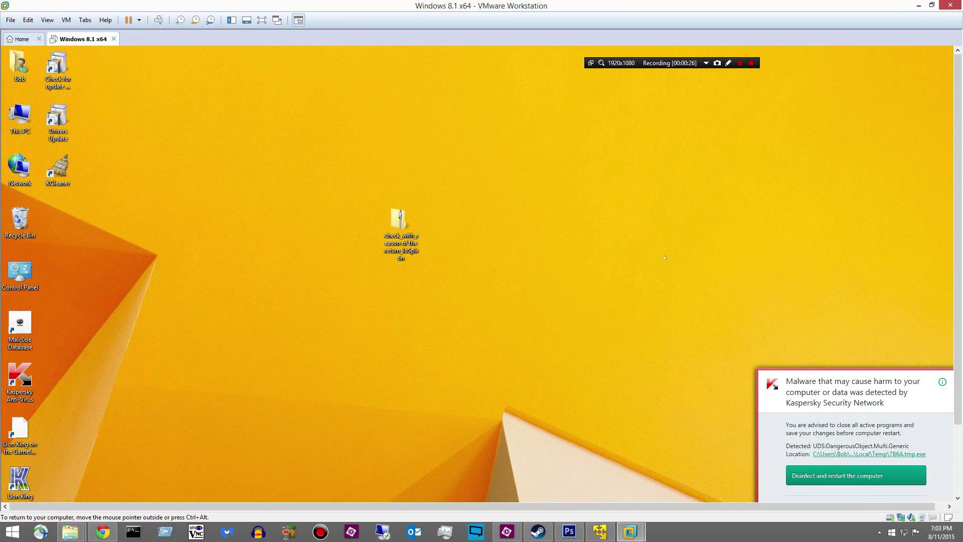
{"action": "scroll", "coordinate": [952, 391], "scroll_direction": "down", "scroll_amount": 2}
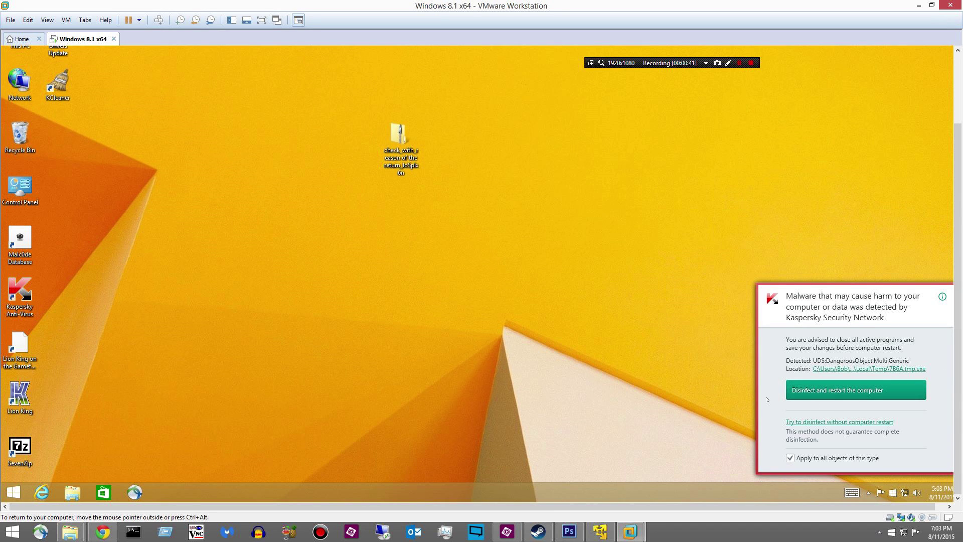
{"action": "left_click", "coordinate": [826, 390]}
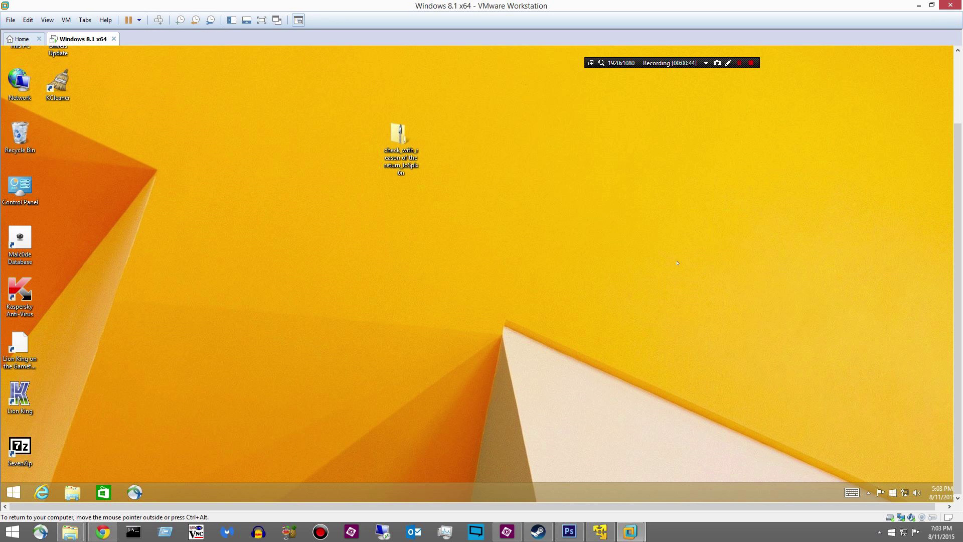
{"action": "left_click", "coordinate": [739, 64]}
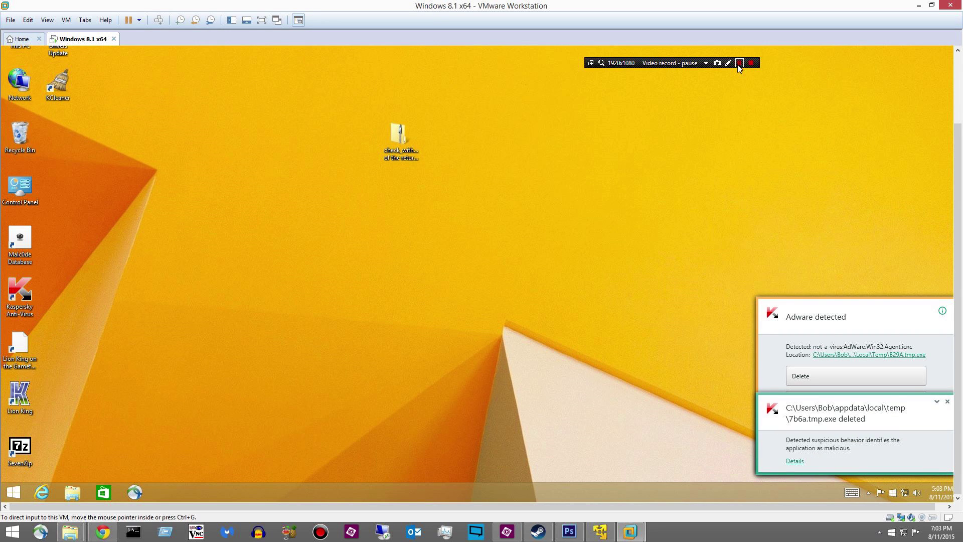
- Delete the AdWare.Win32.Agent.icnc detection for all adware and postpone Kaspersky registration
{"action": "left_click", "coordinate": [739, 64]}
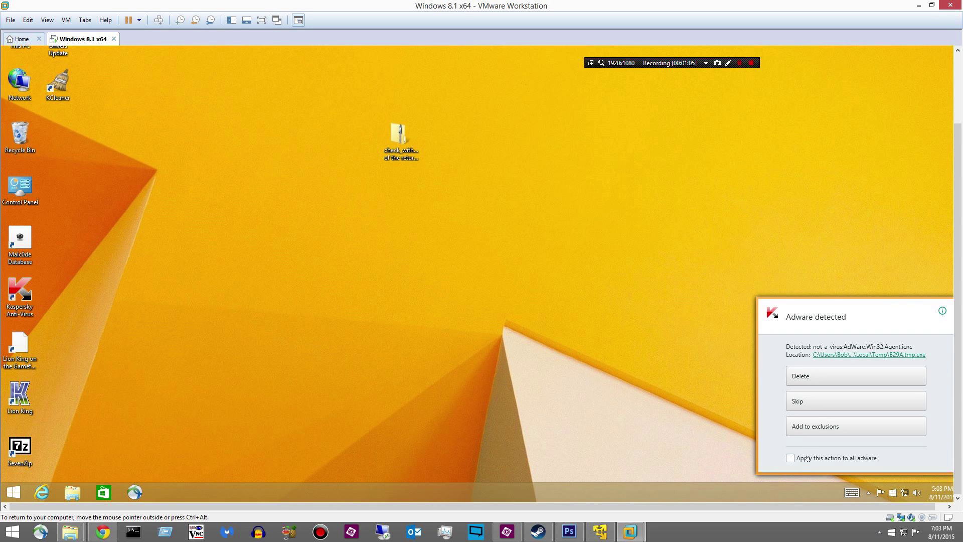
{"action": "left_click", "coordinate": [791, 458]}
{"action": "left_click", "coordinate": [846, 381]}
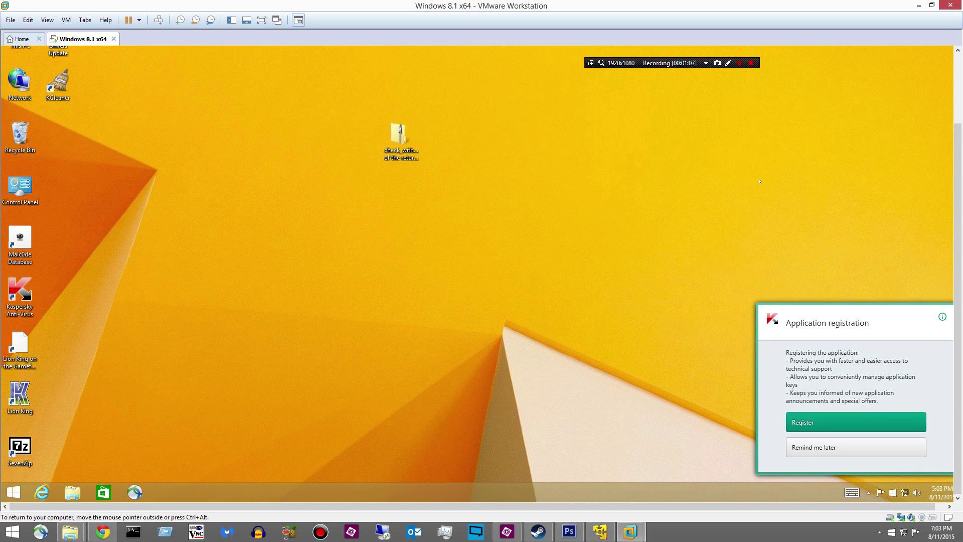
{"action": "left_click", "coordinate": [826, 449]}
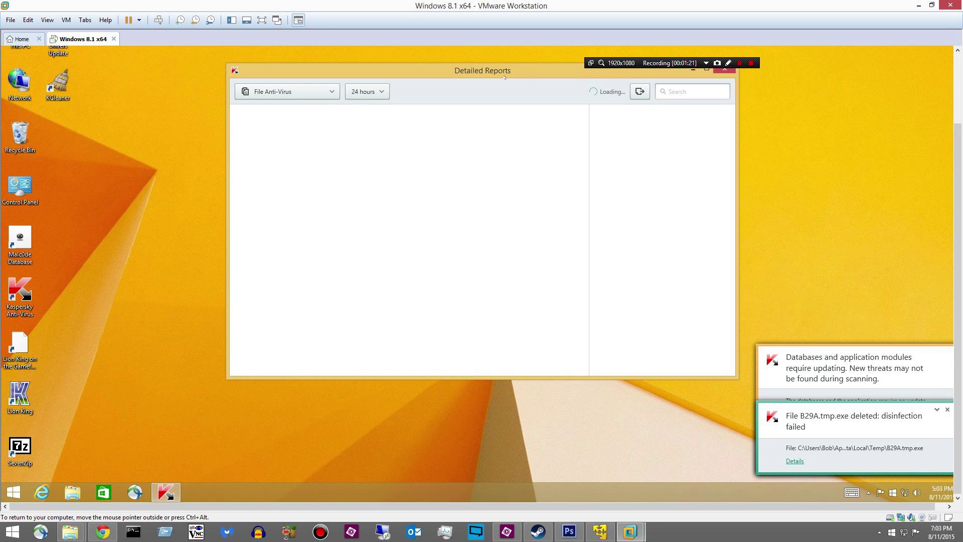
- Confirm B29A.tmp.exe was moved to Quarantine in Detailed Reports, then close the window
{"action": "left_click_drag", "start_coordinate": [505, 77], "coordinate": [430, 108]}
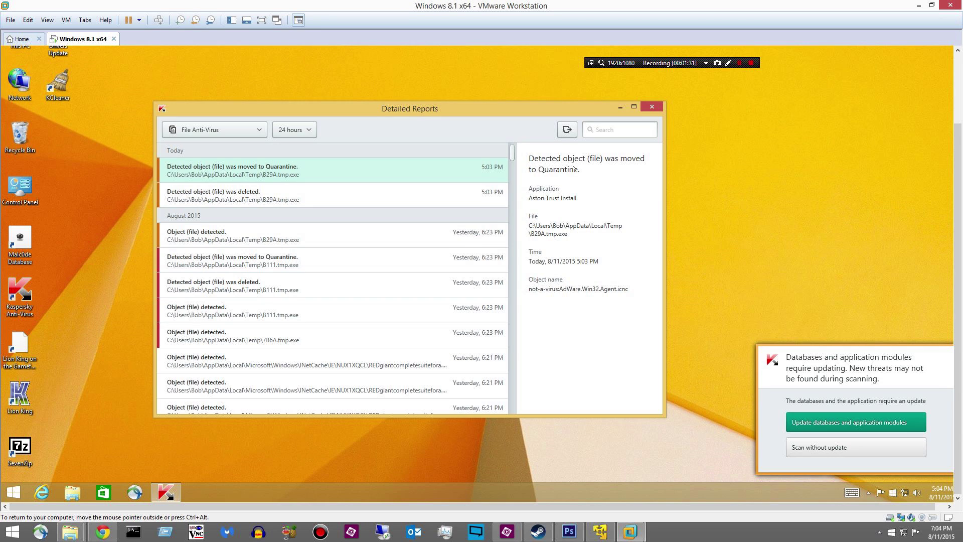
{"action": "left_click", "coordinate": [652, 107]}
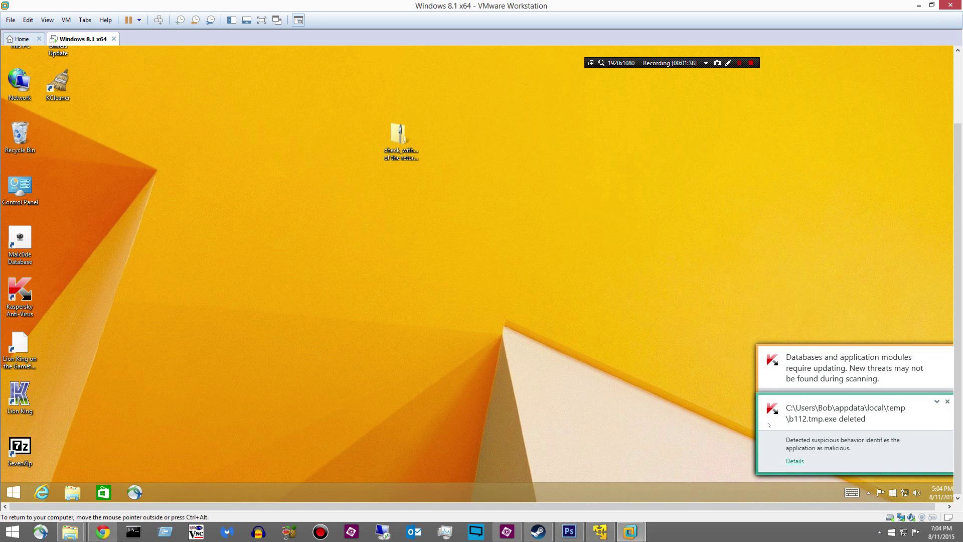
- Review and dismiss the b112.tmp.exe deletion notification
{"action": "left_click", "coordinate": [795, 461]}
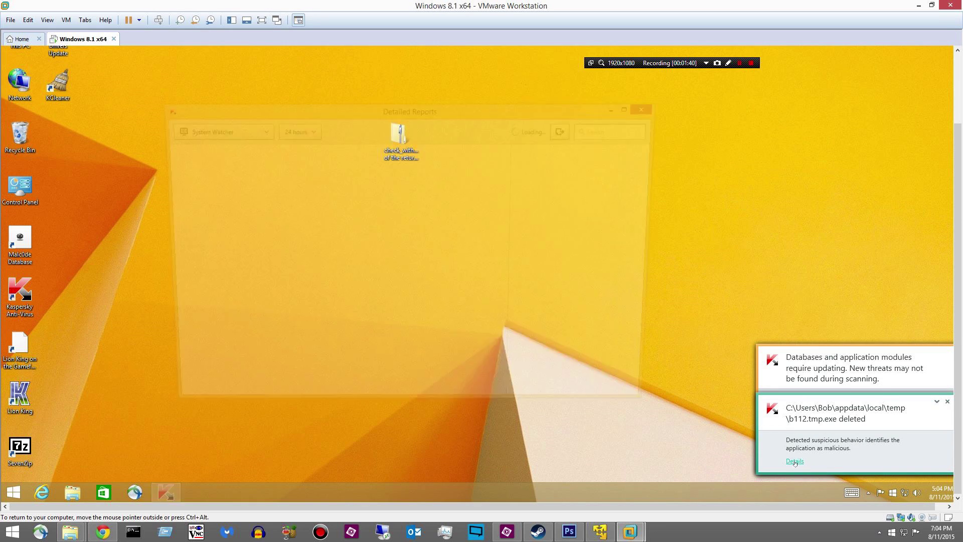
{"action": "left_click", "coordinate": [652, 107]}
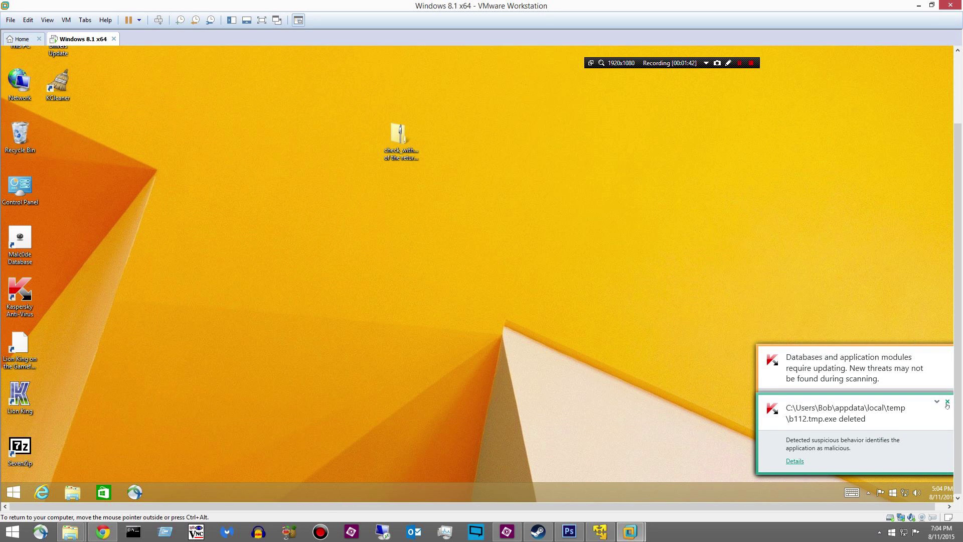
{"action": "left_click", "coordinate": [947, 401]}
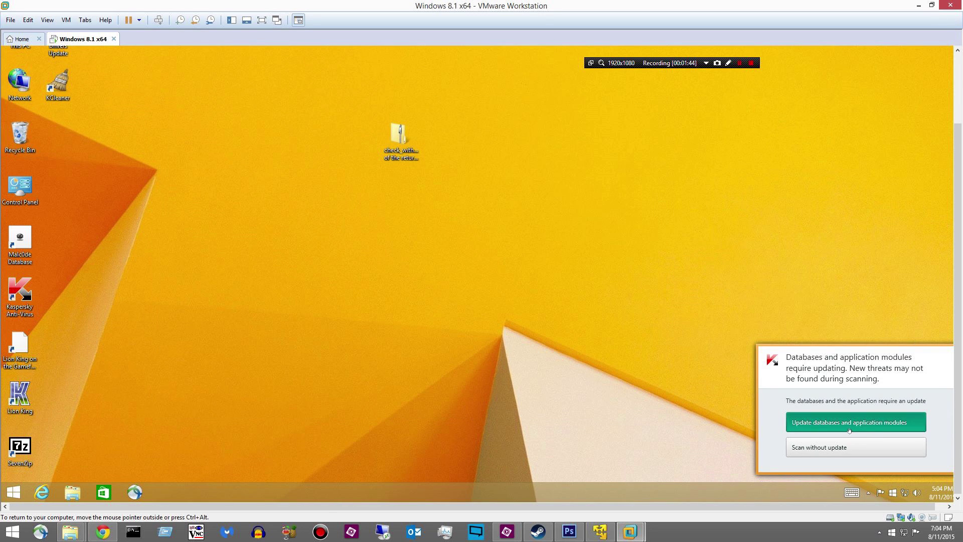
{"action": "left_click", "coordinate": [591, 269]}
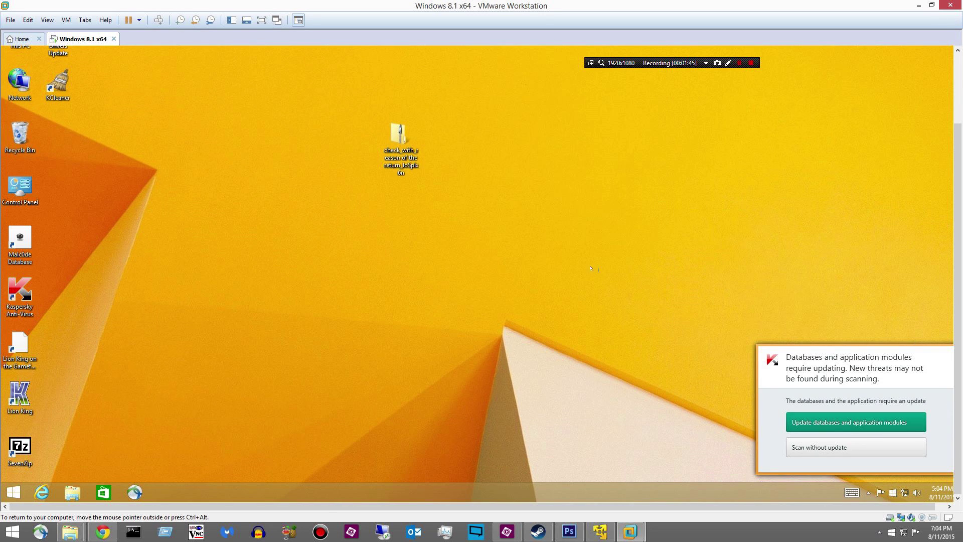
- Check the Start screen power options, then return to the desktop and Kaspersky's main window
{"action": "left_click", "coordinate": [13, 492]}
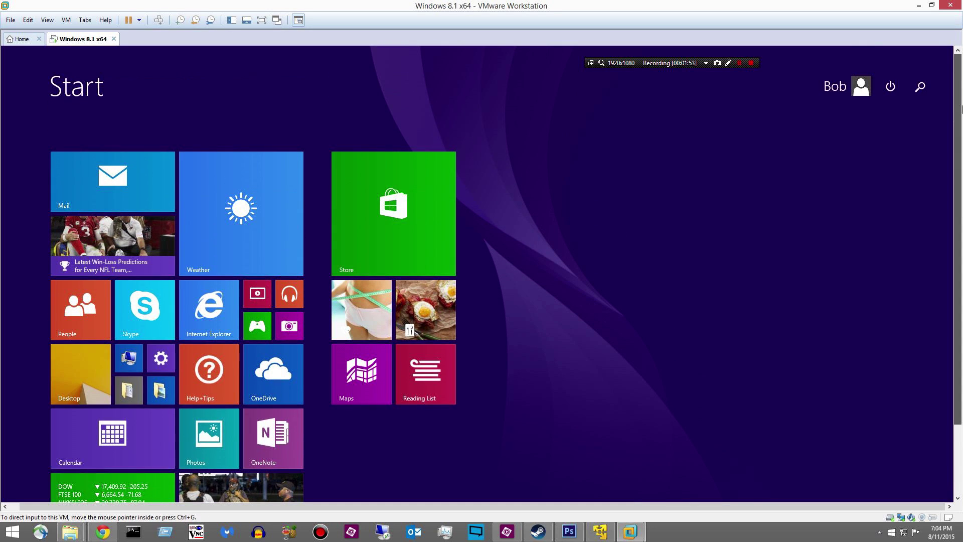
{"action": "left_click", "coordinate": [899, 91]}
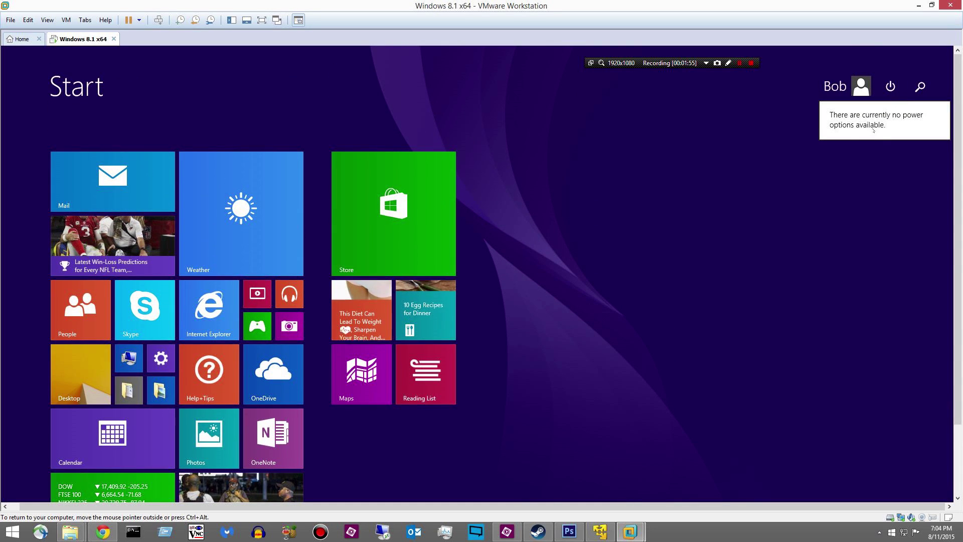
{"action": "left_click", "coordinate": [835, 180]}
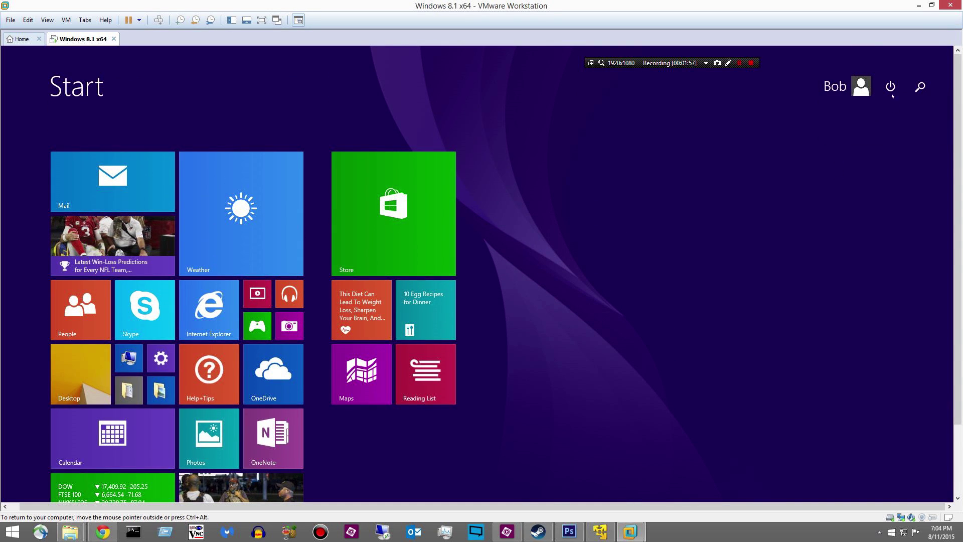
{"action": "left_click", "coordinate": [891, 87]}
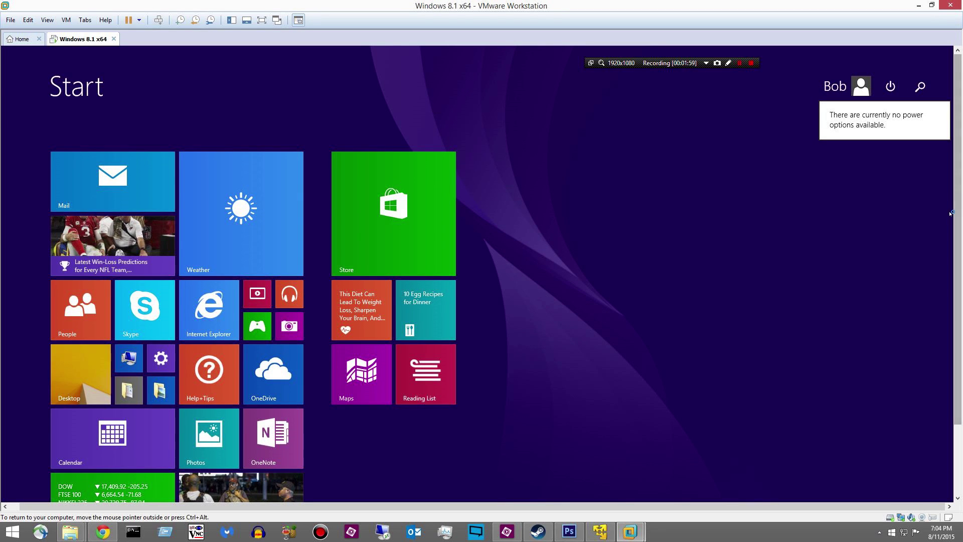
{"action": "left_click", "coordinate": [733, 91]}
{"action": "left_click", "coordinate": [739, 62]}
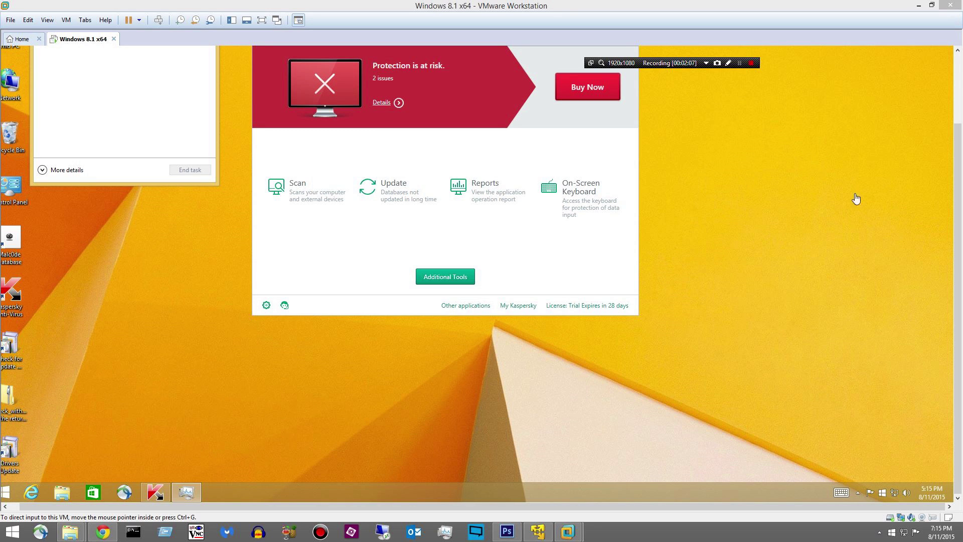
- Quit Apple Software Update and open Details from Kaspersky's red 2-issue banner
{"action": "scroll", "coordinate": [950, 369], "scroll_direction": "up", "scroll_amount": 1}
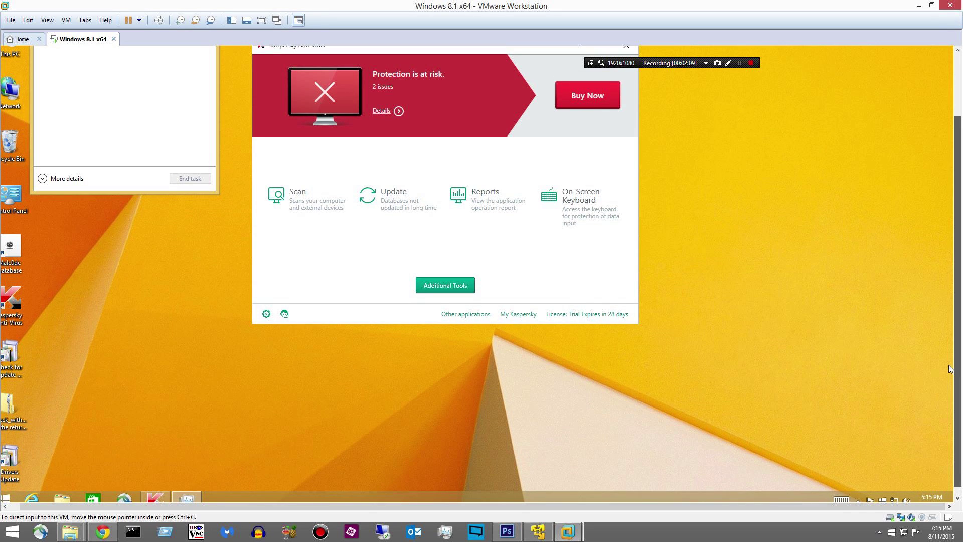
{"action": "scroll", "coordinate": [950, 369], "scroll_direction": "up", "scroll_amount": 2}
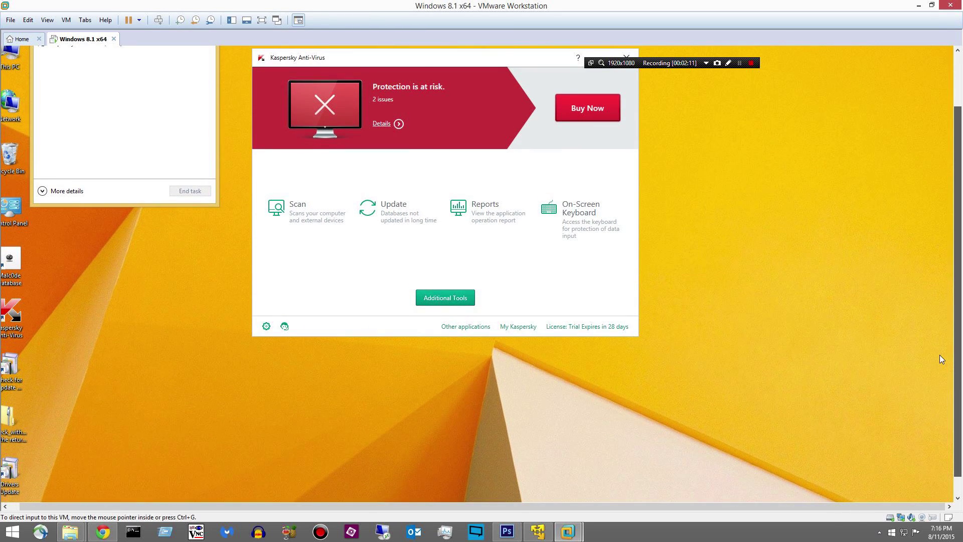
{"action": "scroll", "coordinate": [940, 355], "scroll_direction": "up", "scroll_amount": 3}
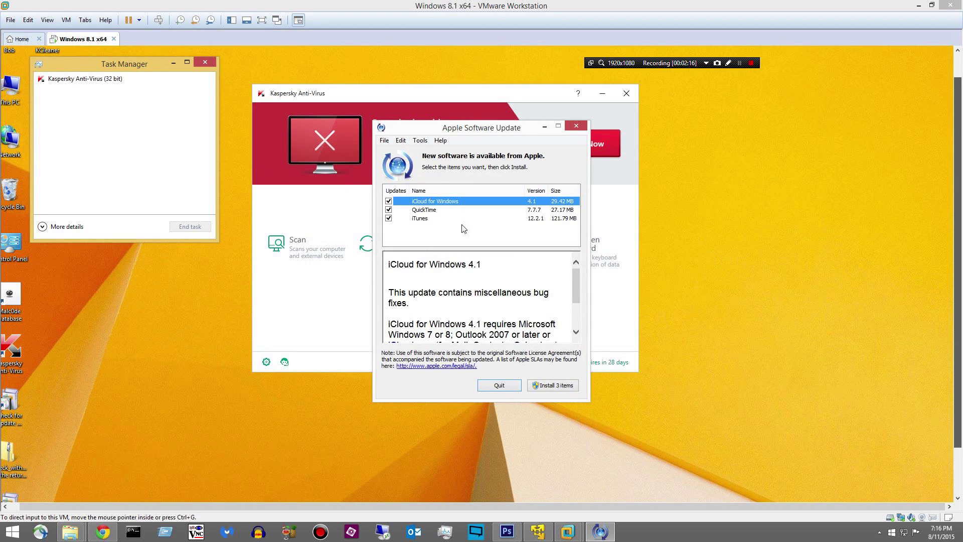
{"action": "left_click", "coordinate": [498, 386]}
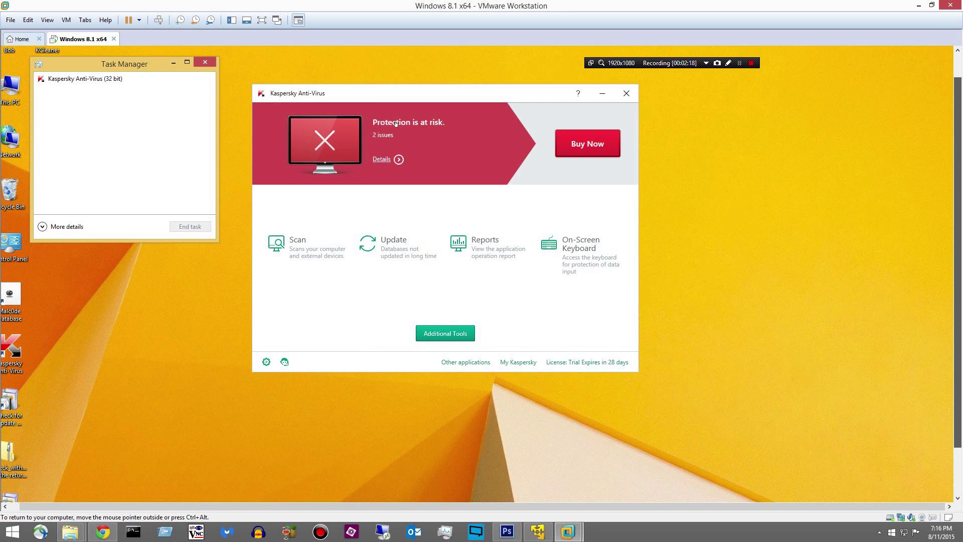
{"action": "left_click", "coordinate": [382, 158]}
{"action": "left_click", "coordinate": [381, 158]}
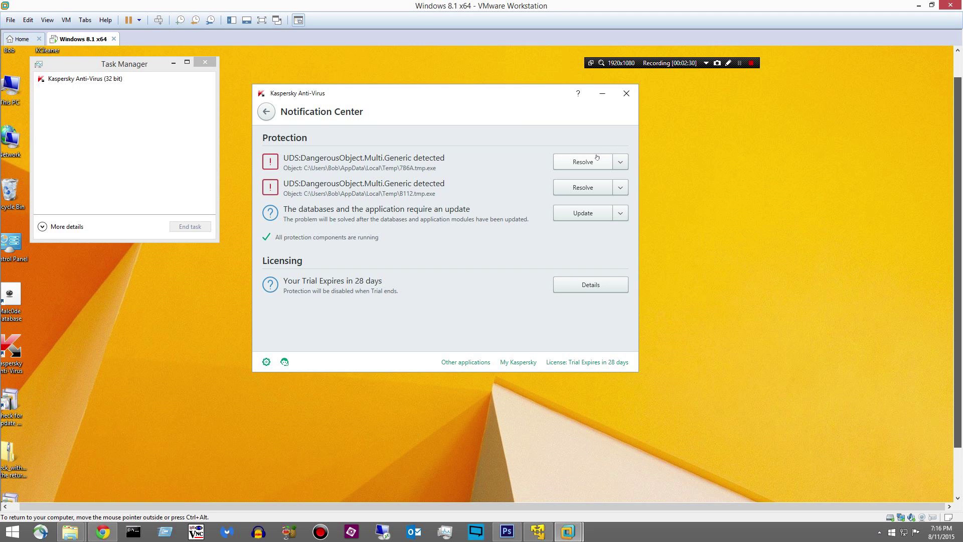
- Resolve both UDS:DangerousObject.Multi.Generic threats until none remain, then close Kaspersky
{"action": "left_click", "coordinate": [620, 163]}
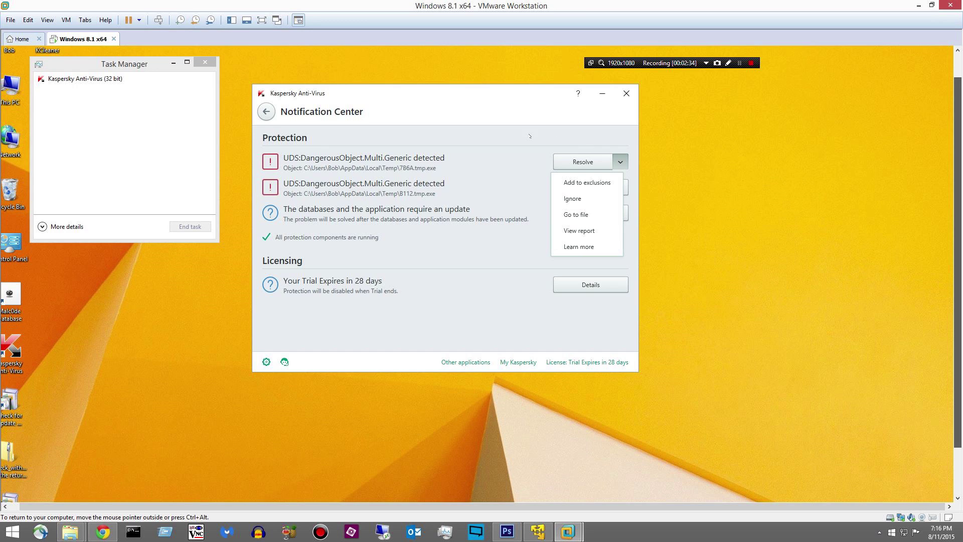
{"action": "left_click", "coordinate": [582, 161]}
{"action": "left_click", "coordinate": [582, 161]}
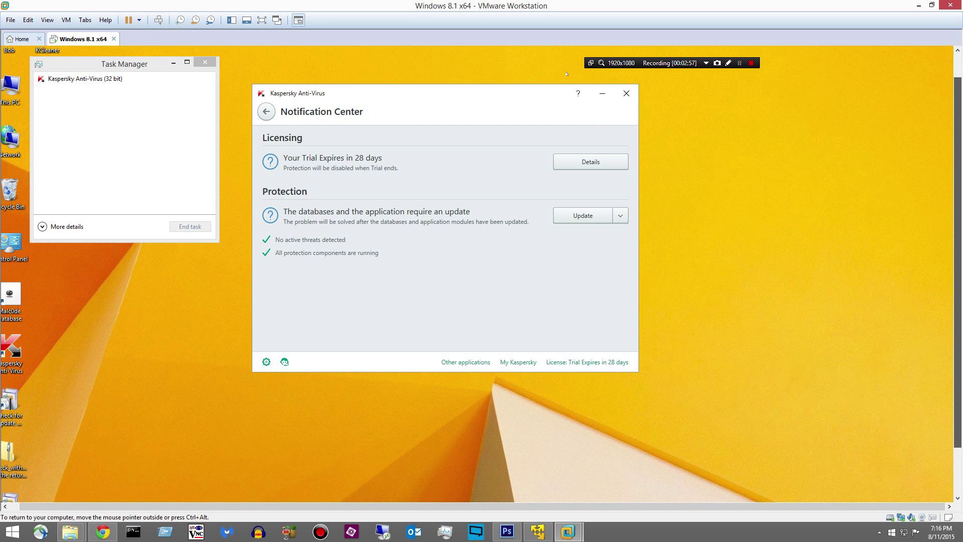
{"action": "left_click", "coordinate": [618, 91]}
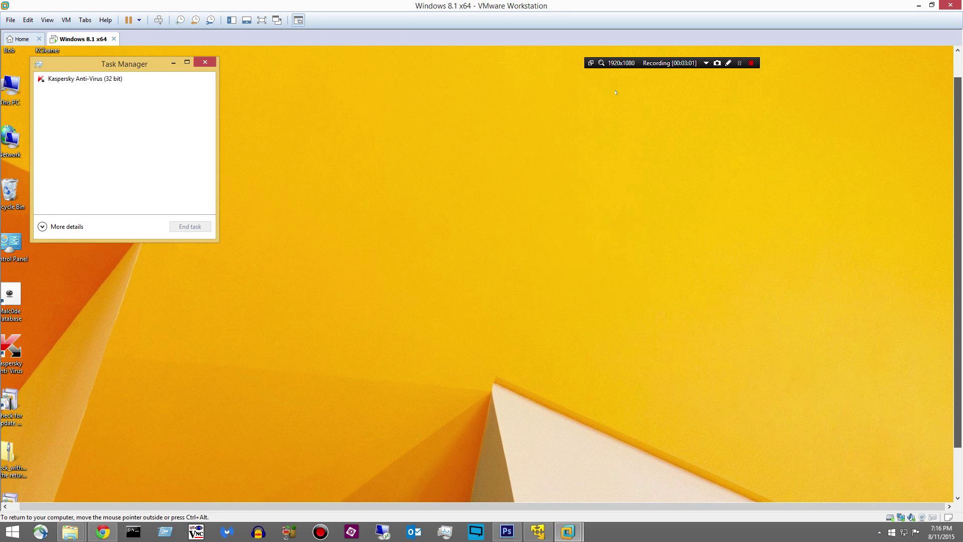
- Close Task Manager, restore Workstation, and try dragging the Invoice file between the two VMs
{"action": "left_click", "coordinate": [205, 62]}
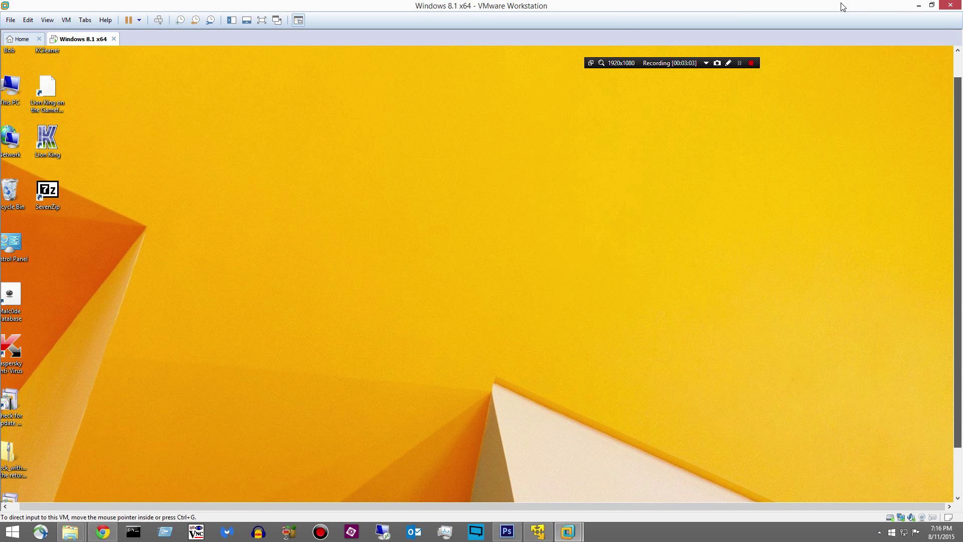
{"action": "left_click_drag", "start_coordinate": [848, 6], "coordinate": [615, 60]}
{"action": "left_click", "coordinate": [700, 214]}
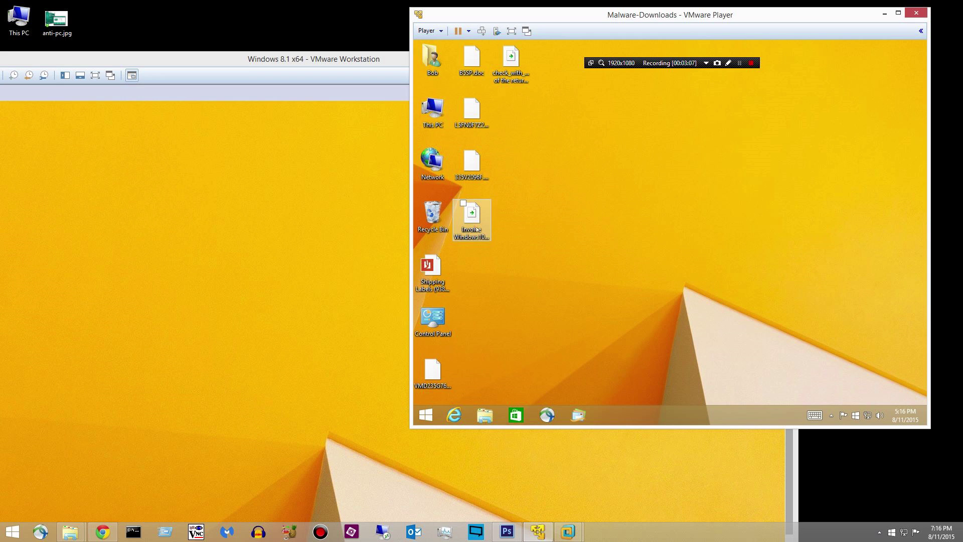
{"action": "left_click_drag", "start_coordinate": [469, 213], "coordinate": [507, 215]}
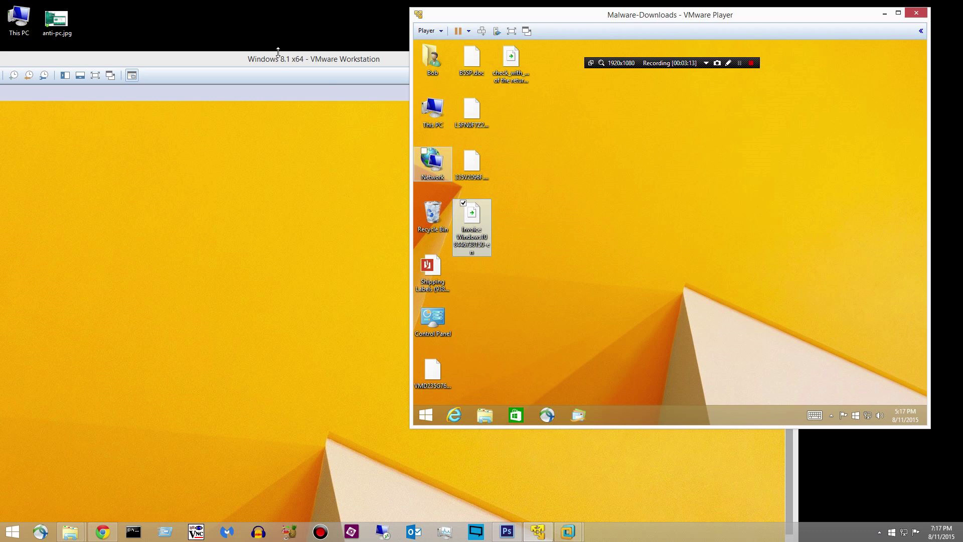
{"action": "left_click_drag", "start_coordinate": [277, 57], "coordinate": [361, 72]}
{"action": "left_click_drag", "start_coordinate": [406, 167], "coordinate": [465, 240]}
{"action": "left_click", "coordinate": [461, 221]}
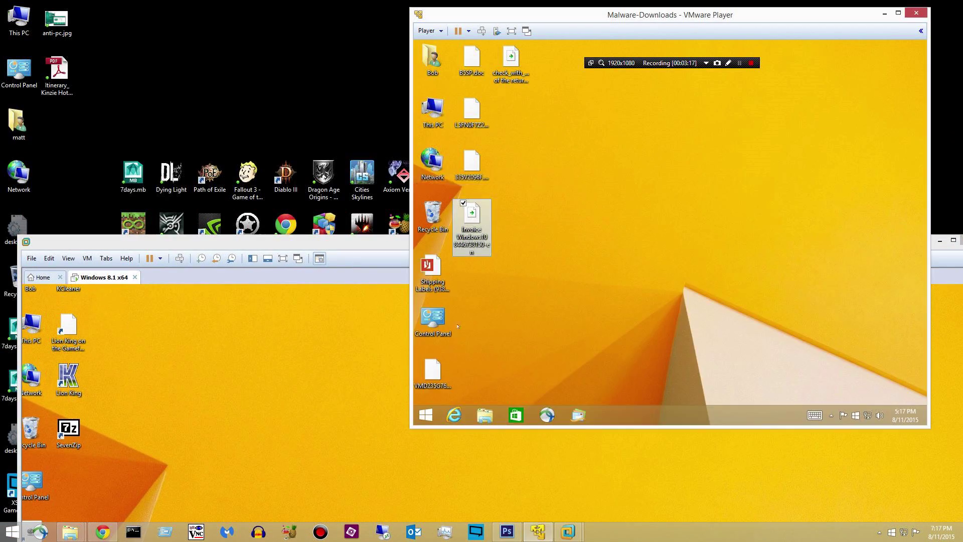
{"action": "left_click_drag", "start_coordinate": [471, 220], "coordinate": [225, 274]}
{"action": "left_click_drag", "start_coordinate": [269, 246], "coordinate": [208, 131]}
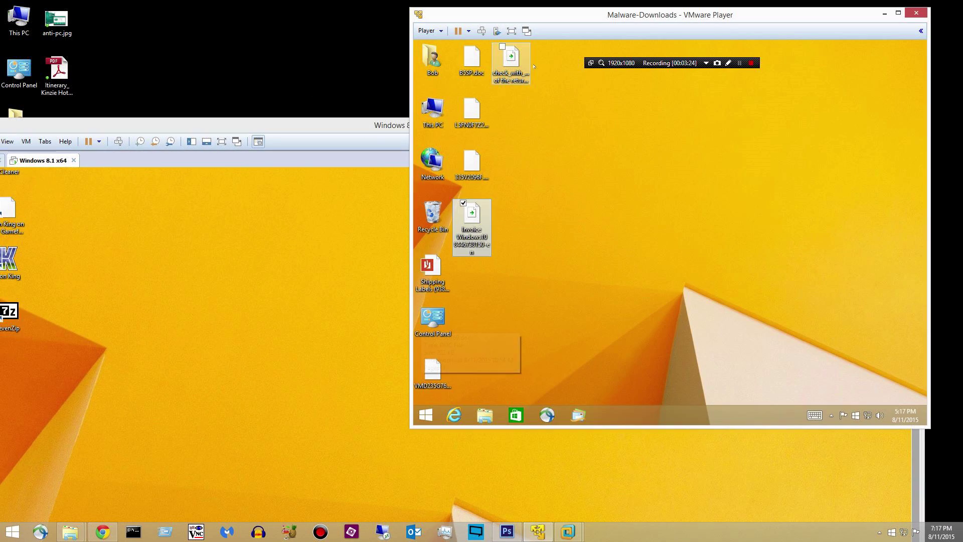
- Copy the return-reason archive and try pasting it on the Windows 8.1 desktop
{"action": "left_click_drag", "start_coordinate": [522, 67], "coordinate": [526, 125]}
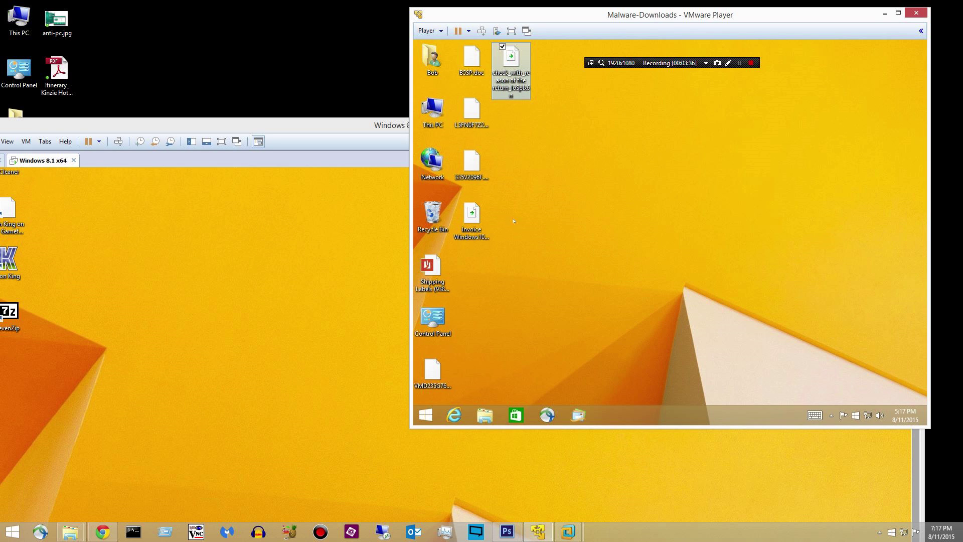
{"action": "key", "text": "shift+F10"}
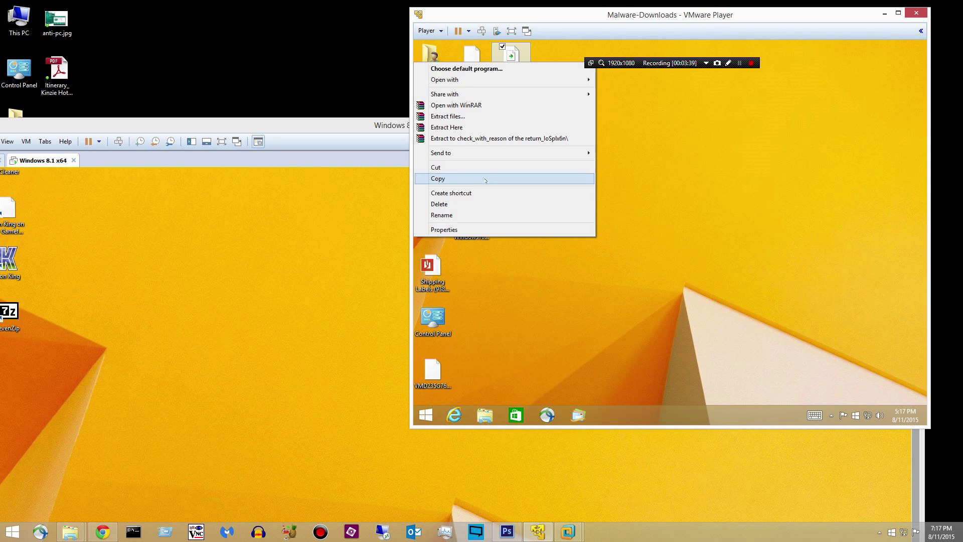
{"action": "left_click", "coordinate": [485, 180]}
{"action": "left_click", "coordinate": [311, 224]}
{"action": "right_click", "coordinate": [229, 223]}
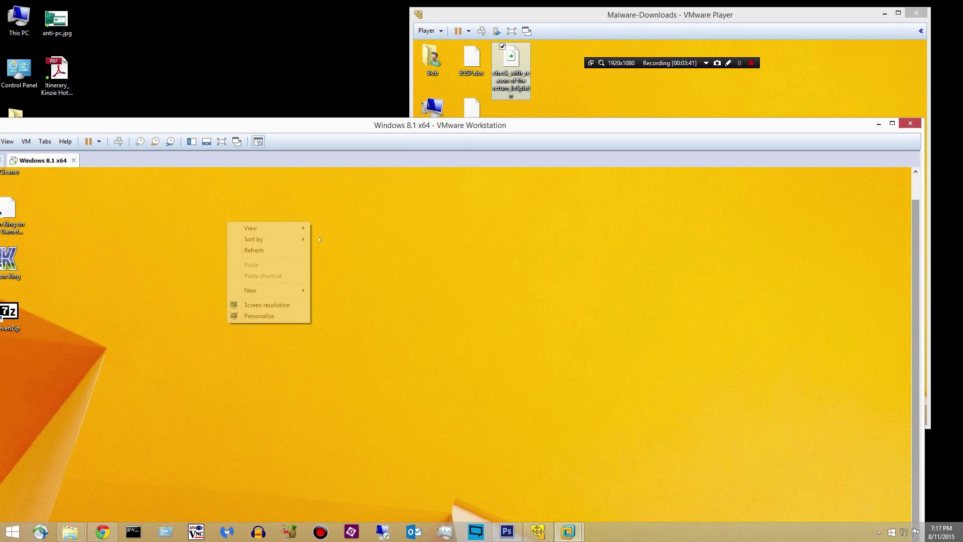